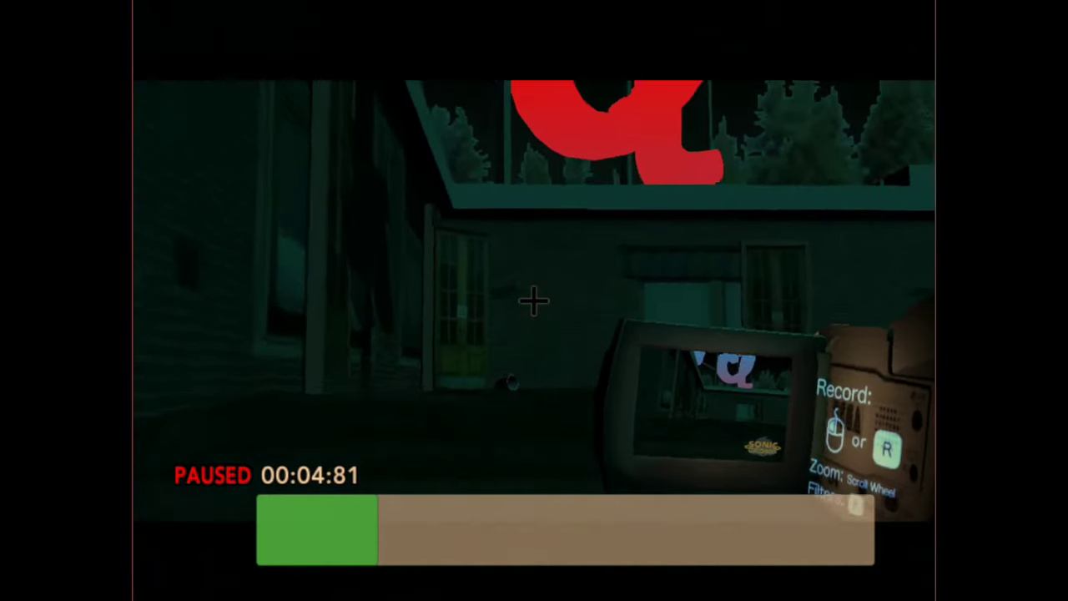
pyautogui.press('r')
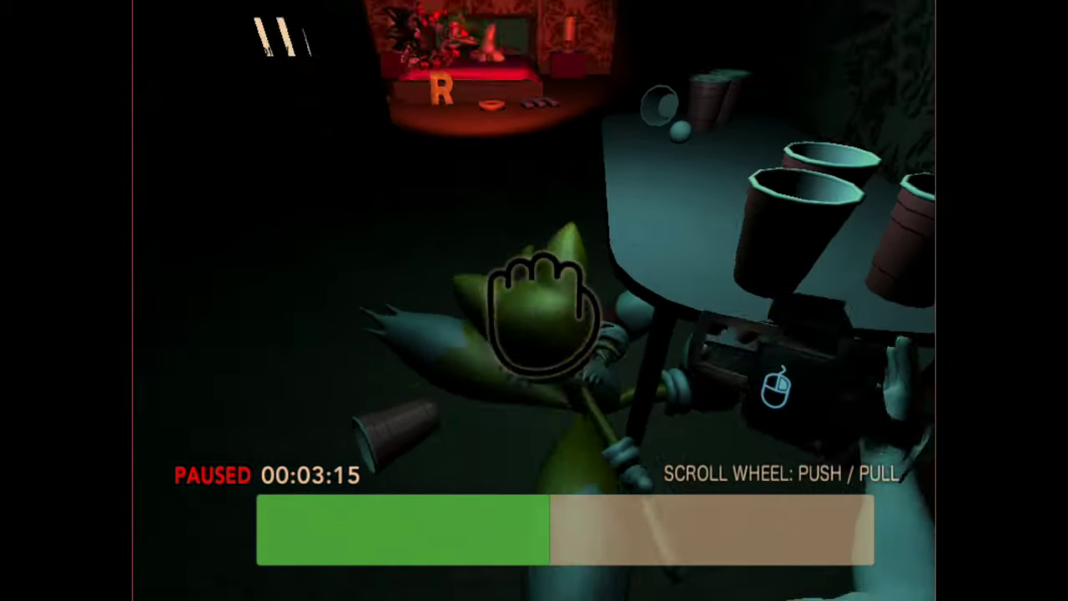
pyautogui.scroll(-3, 534, 300)
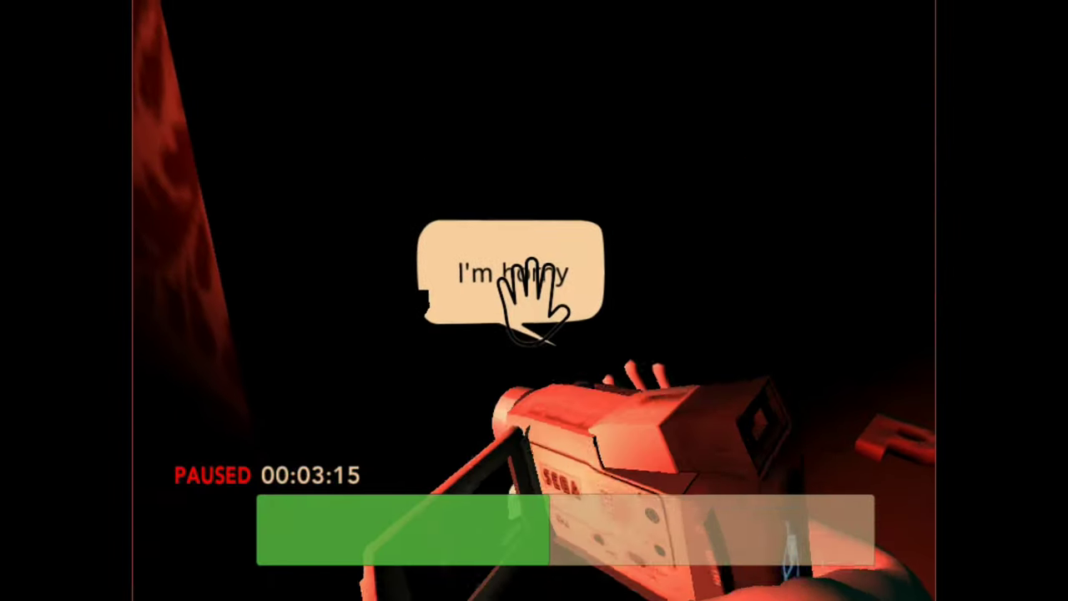
pyautogui.click(534, 296)
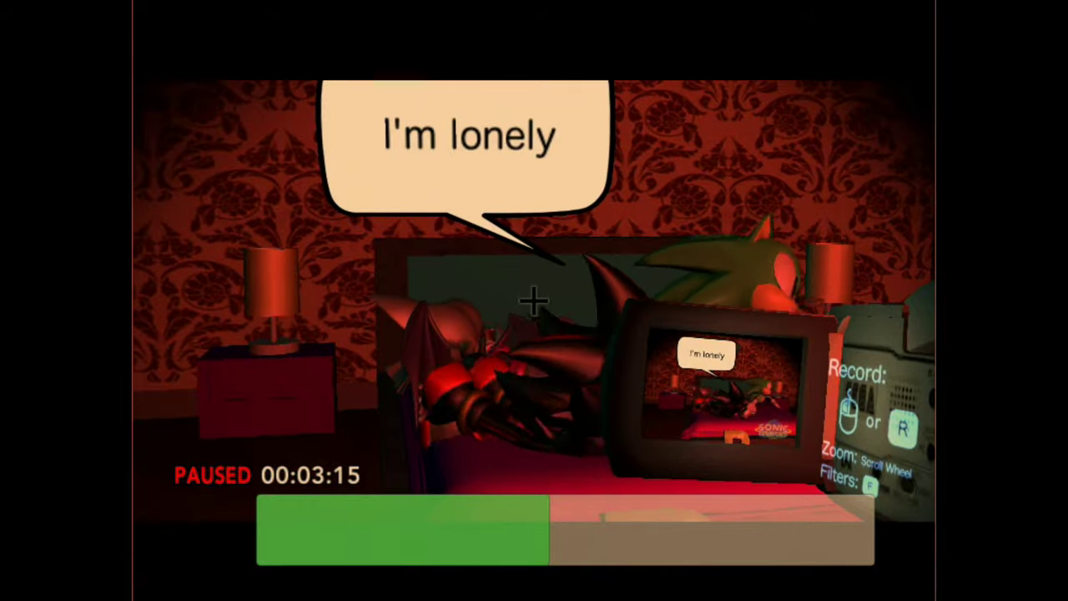
pyautogui.rightClick(534, 302)
pyautogui.click(534, 302)
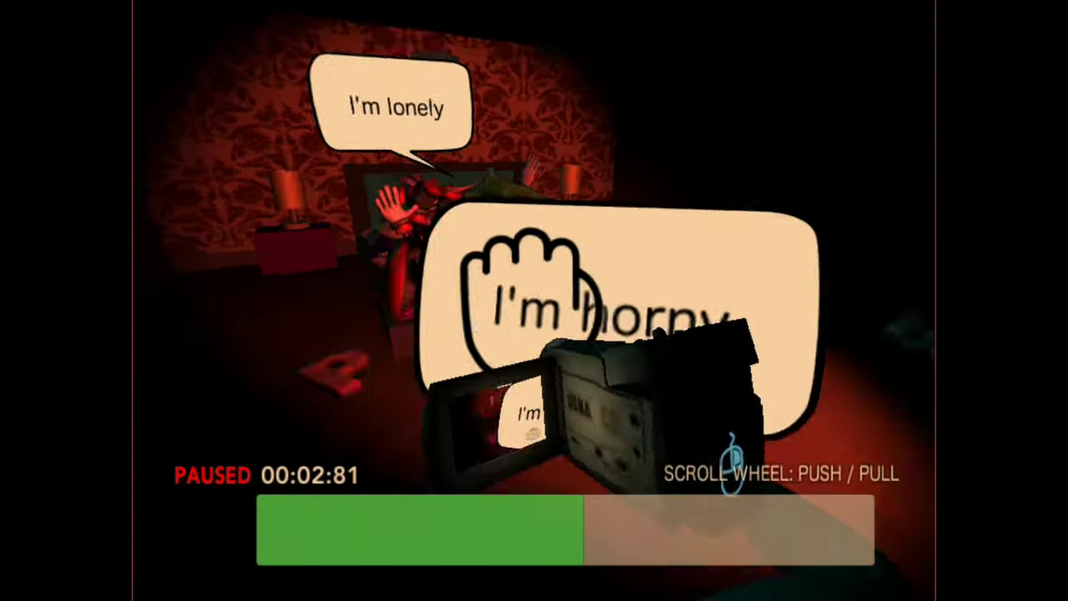
pyautogui.click(534, 302)
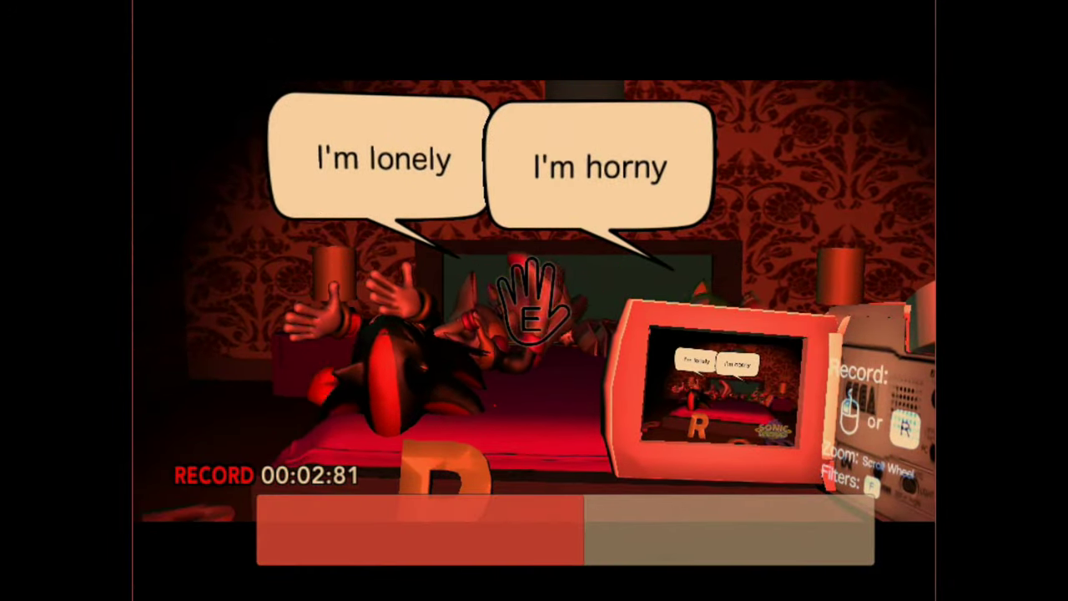
pyautogui.rightClick(534, 302)
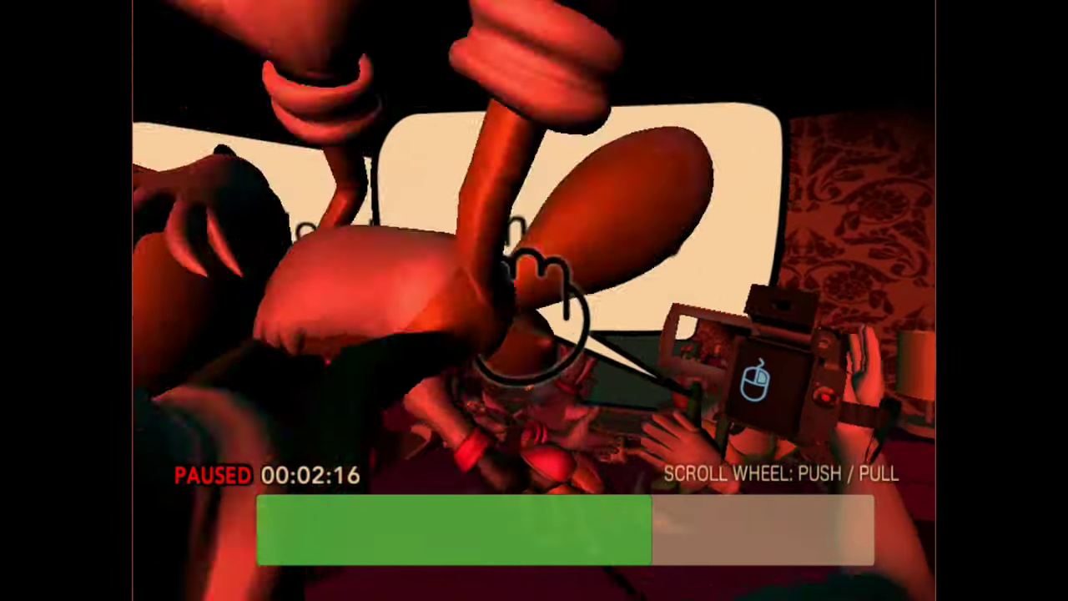
pyautogui.click(535, 302)
pyautogui.rightClick(534, 302)
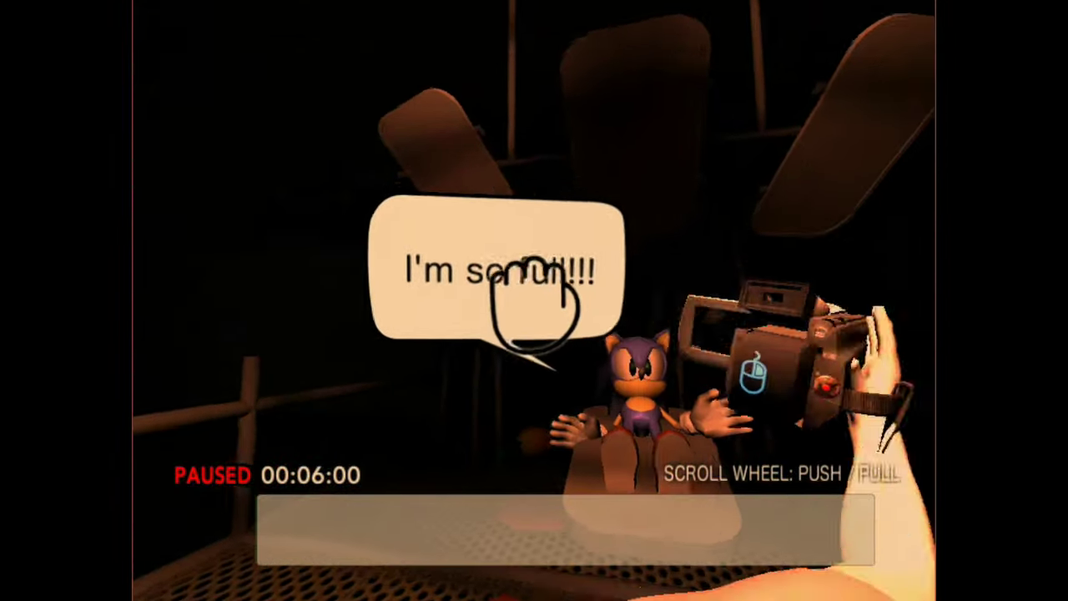
pyautogui.click(534, 307)
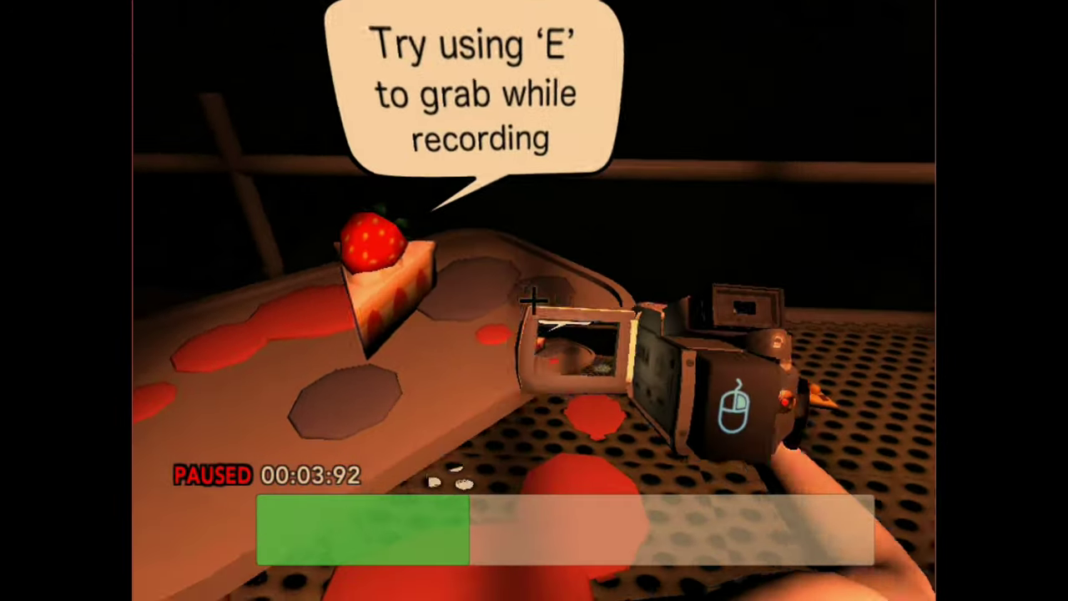
pyautogui.press('e')
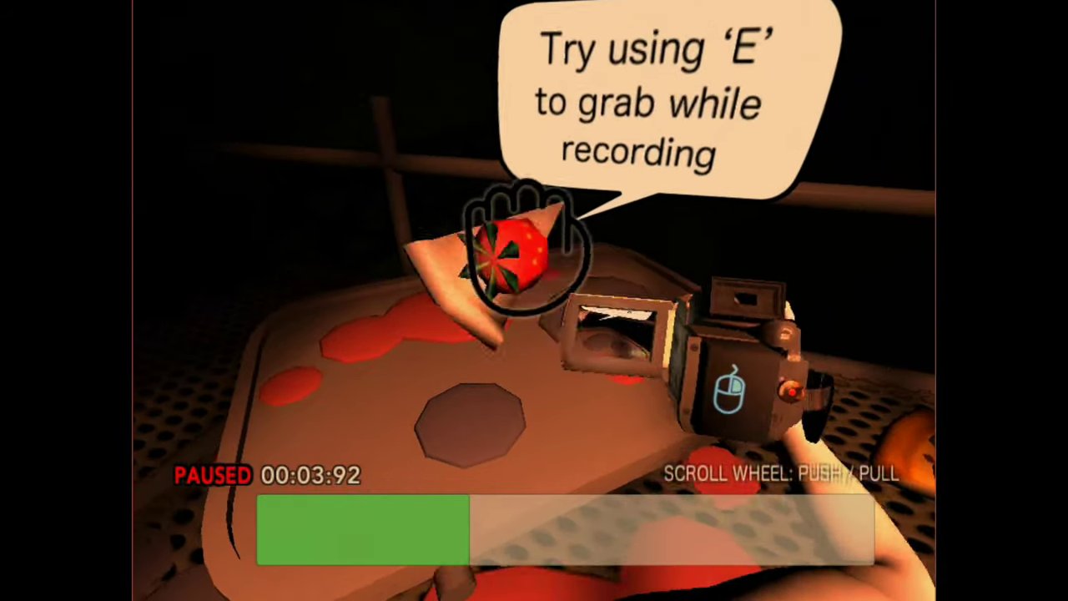
pyautogui.press('e')
pyautogui.press('e')
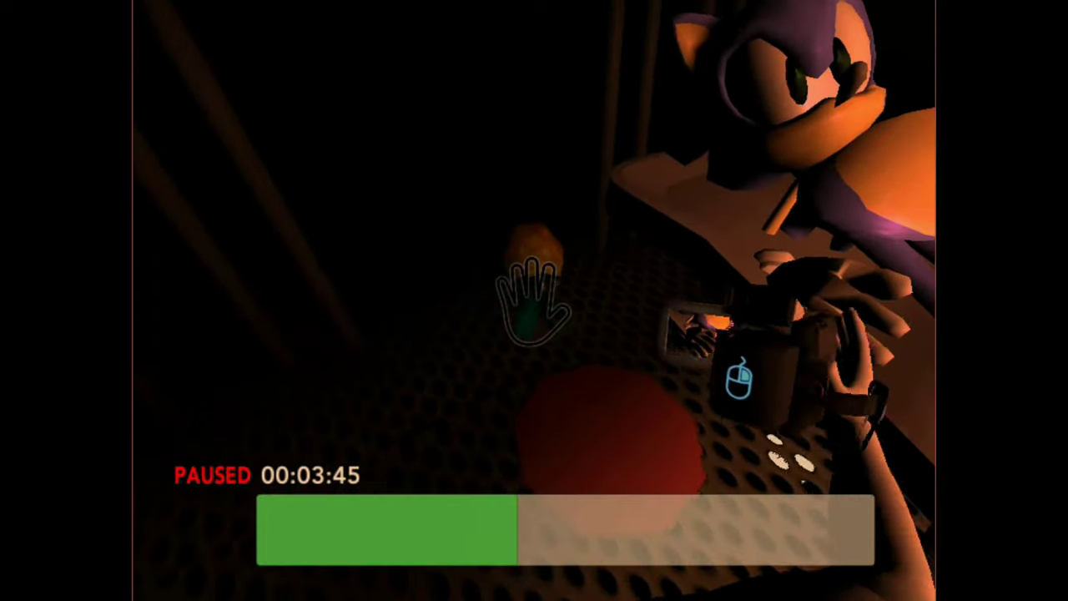
pyautogui.click(534, 301)
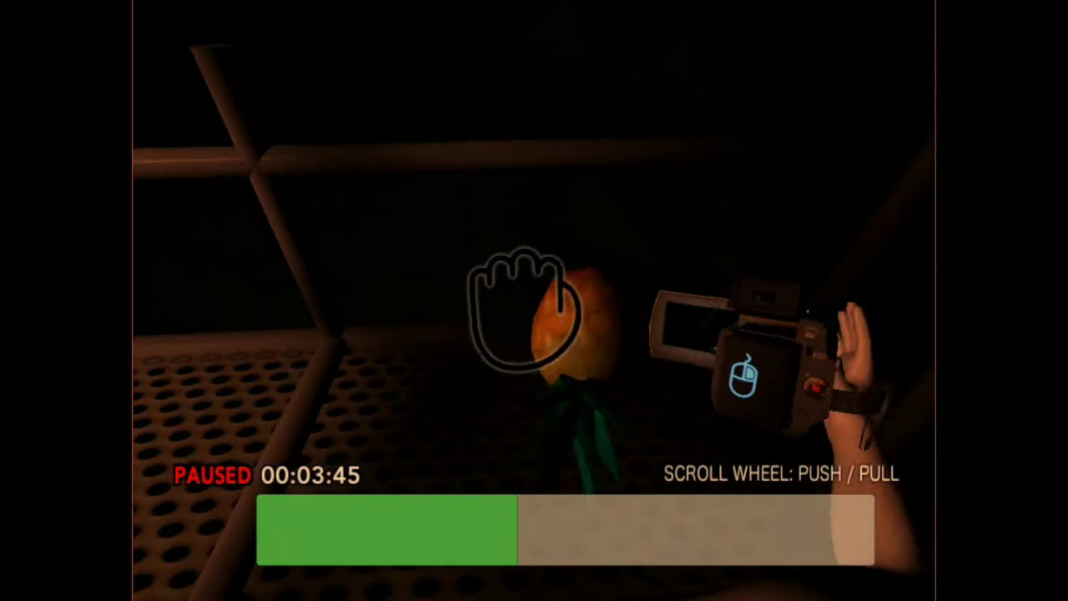
pyautogui.click(559, 313)
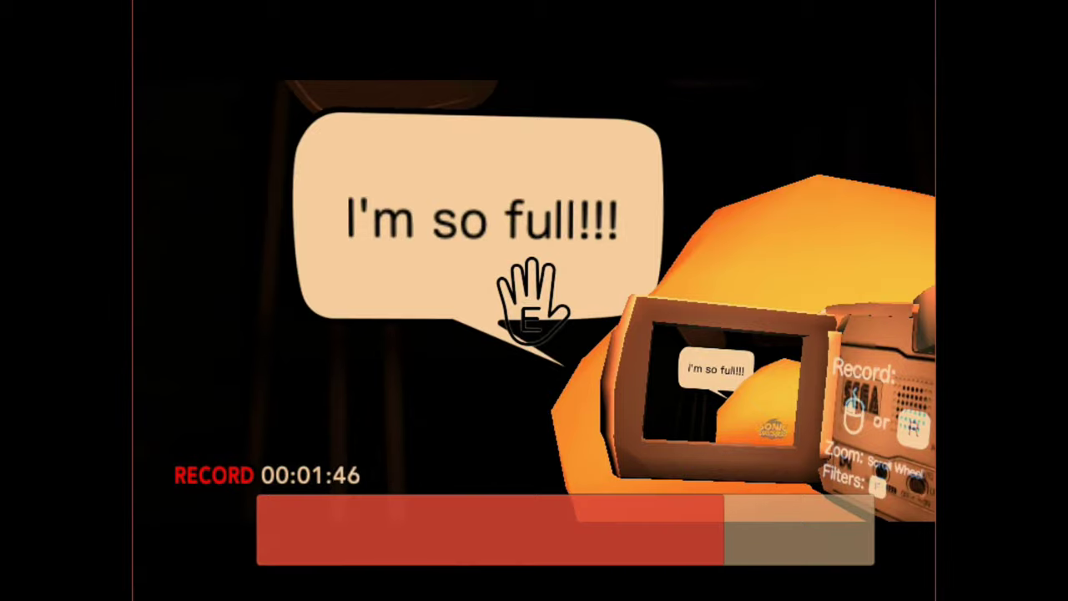
pyautogui.rightClick(534, 301)
pyautogui.press('e')
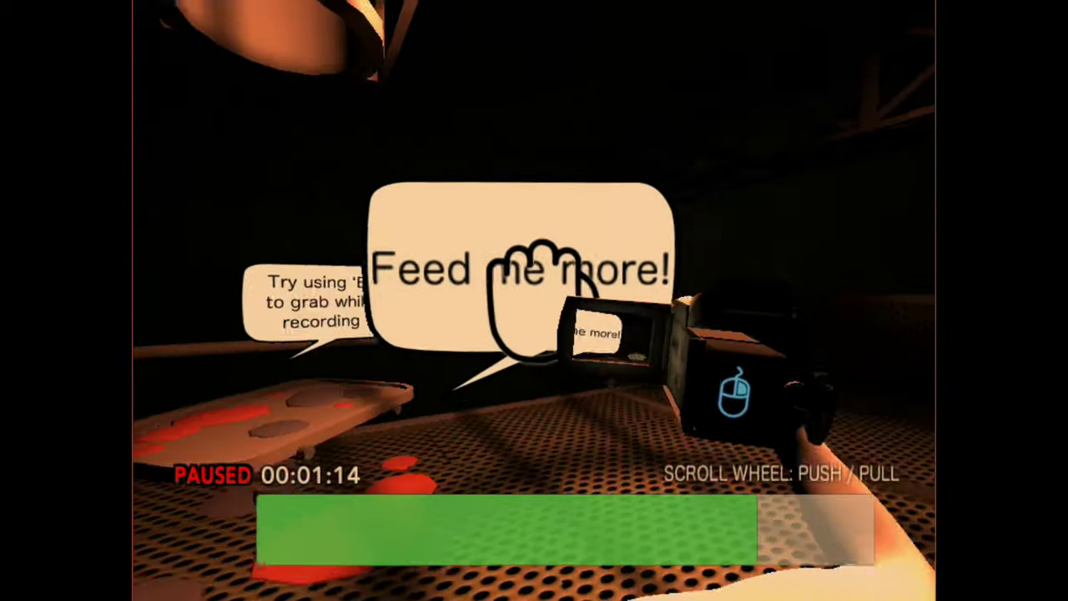